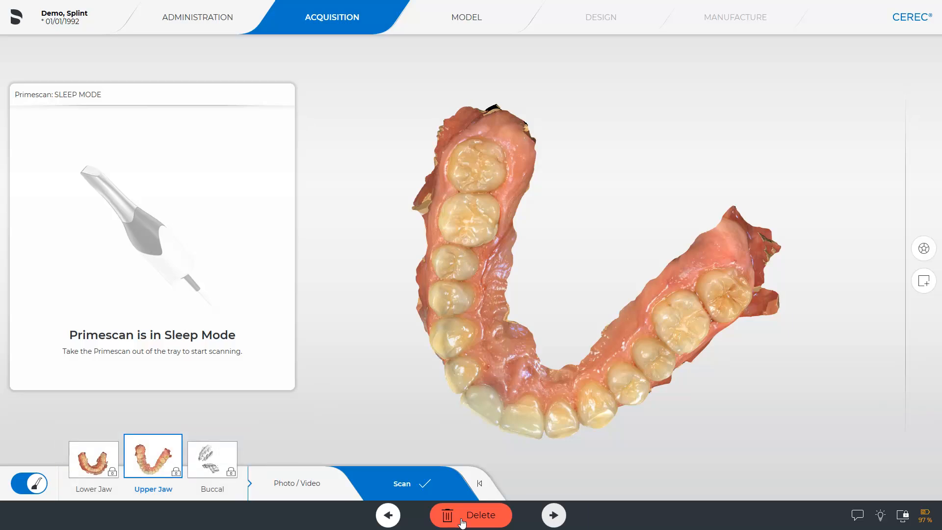
- Proceed from the jaw scans to the calculated model and launch the inLab Splint design app
left_click(551, 520)
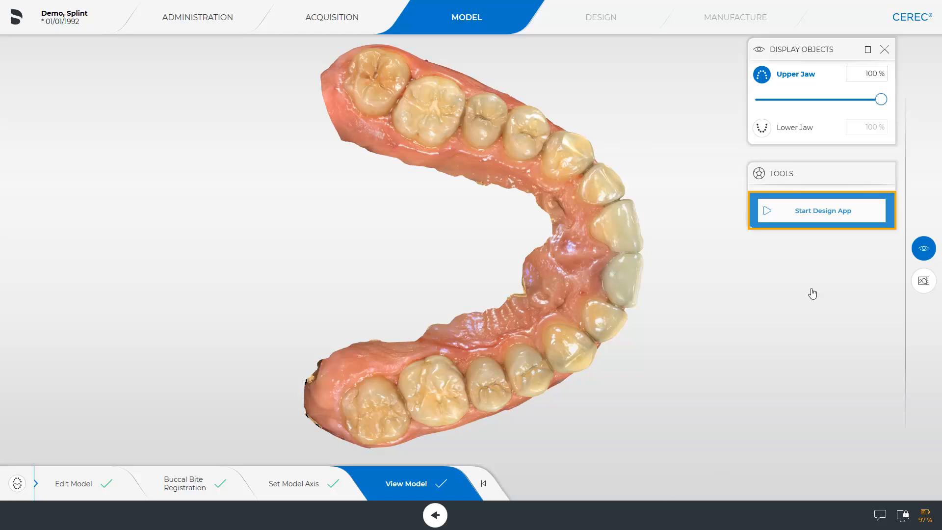
left_click(815, 214)
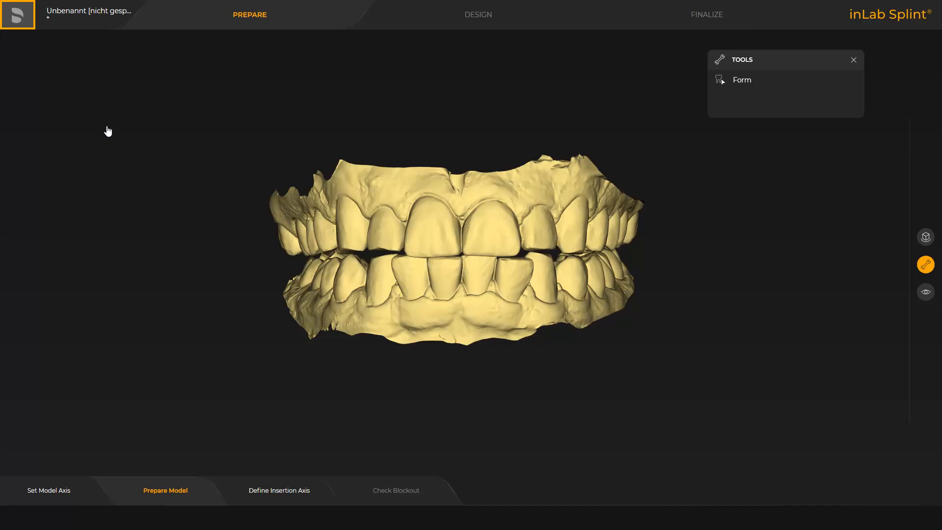
- Save the case to the desktop as "Splint Demo Video Tutorial.sp"
left_click(18, 18)
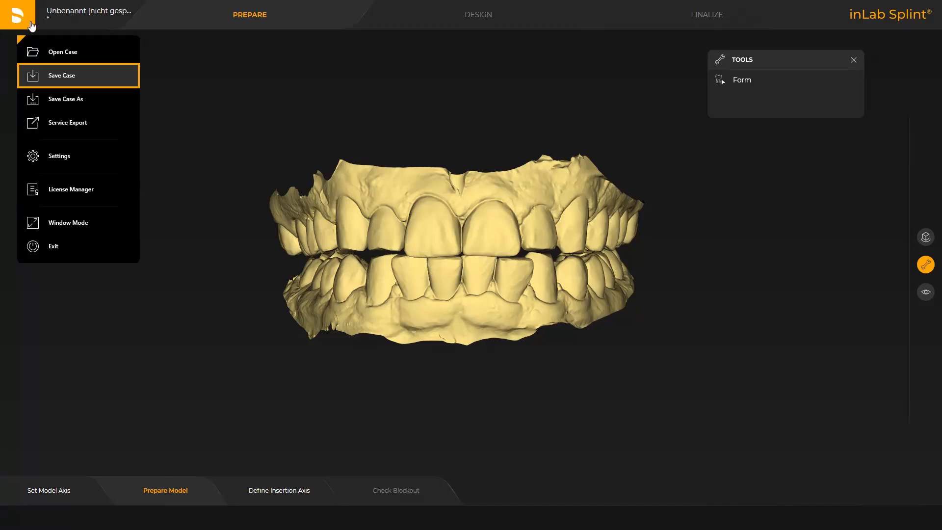
left_click(46, 77)
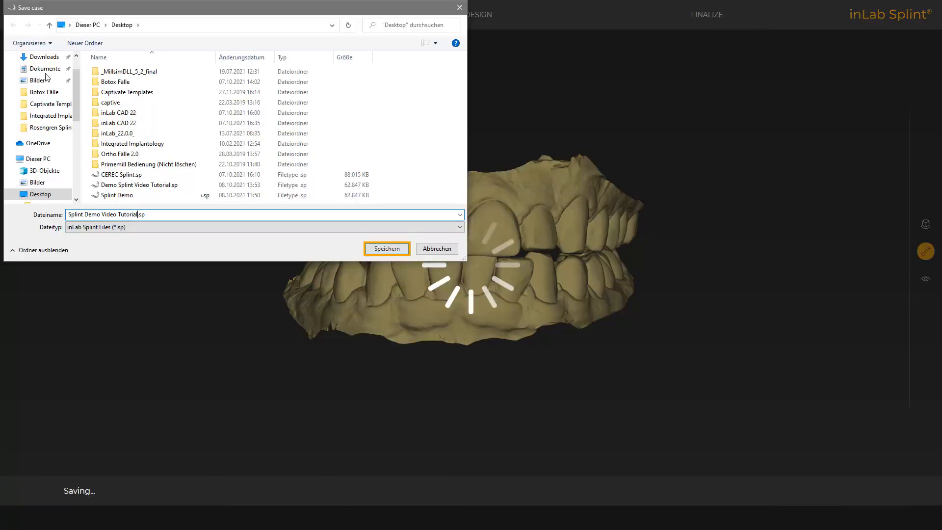
left_click(389, 252)
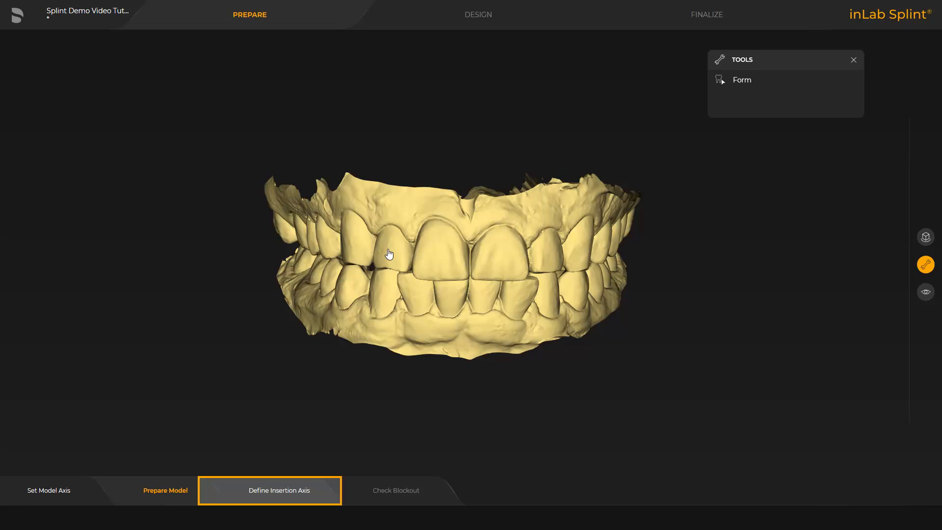
- Define the upper jaw's insertion axis by tilting it slightly to reduce the undercuts around the front teeth
left_click(298, 491)
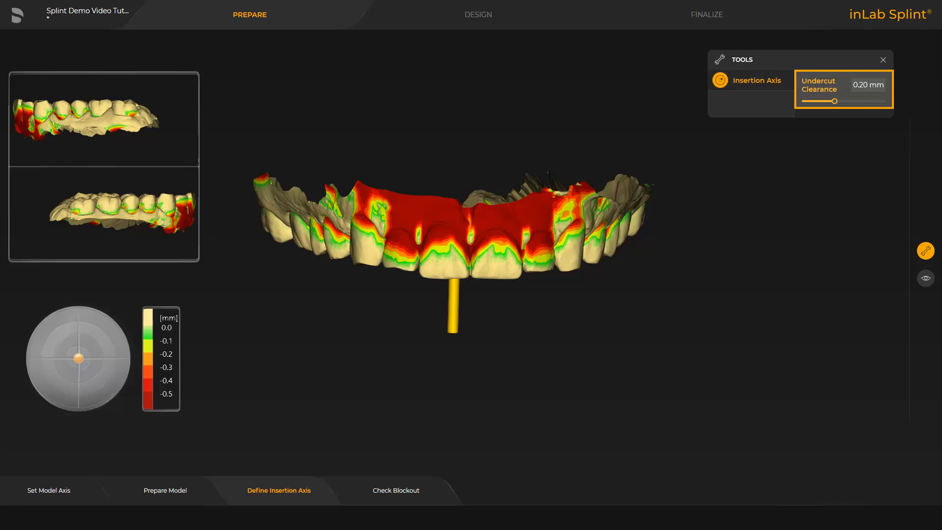
left_click_drag(468, 423, 461, 331)
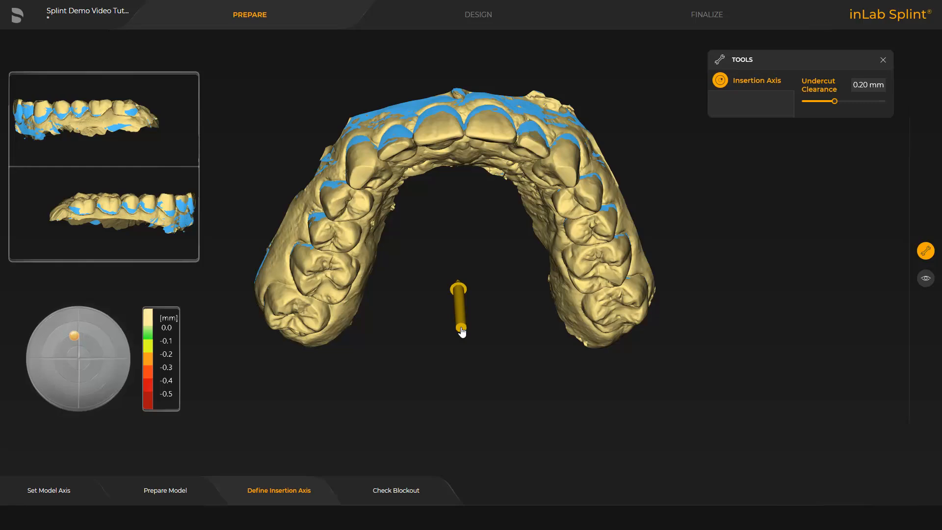
left_click_drag(473, 250, 473, 293)
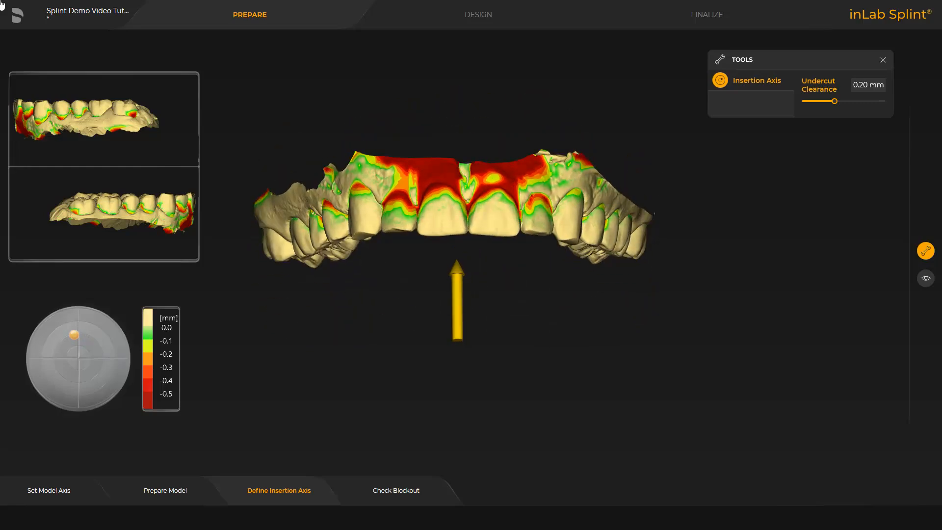
- Generate the upper jaw's blockout, bring up its Reline settings, and proceed to the design phase
left_click(401, 492)
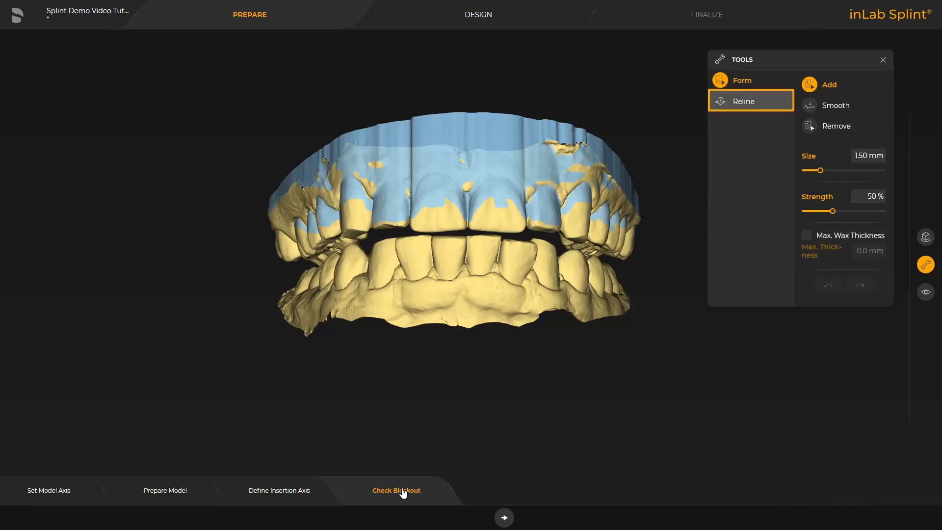
left_click(745, 103)
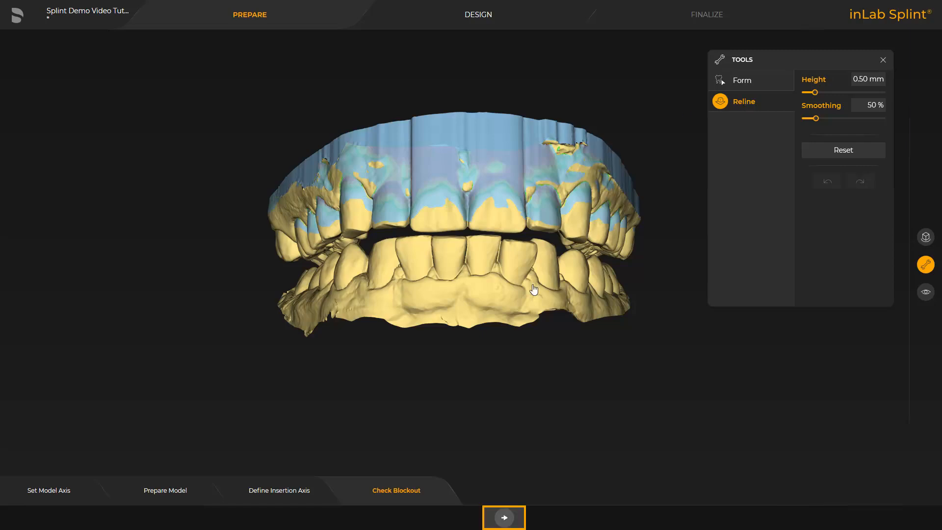
left_click(505, 518)
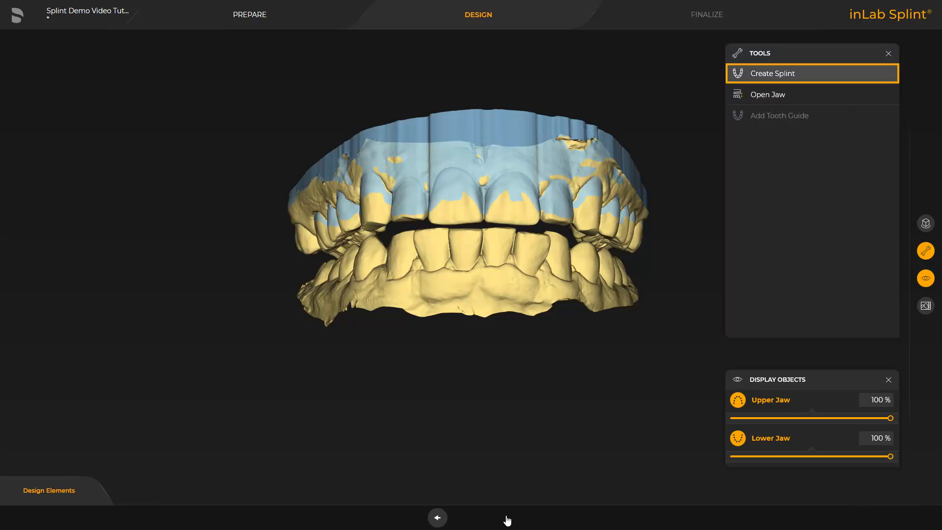
- Start creating the splint by plane, hide the lower jaw, and lower the plane toward the biting edges of the upper teeth
left_click(759, 76)
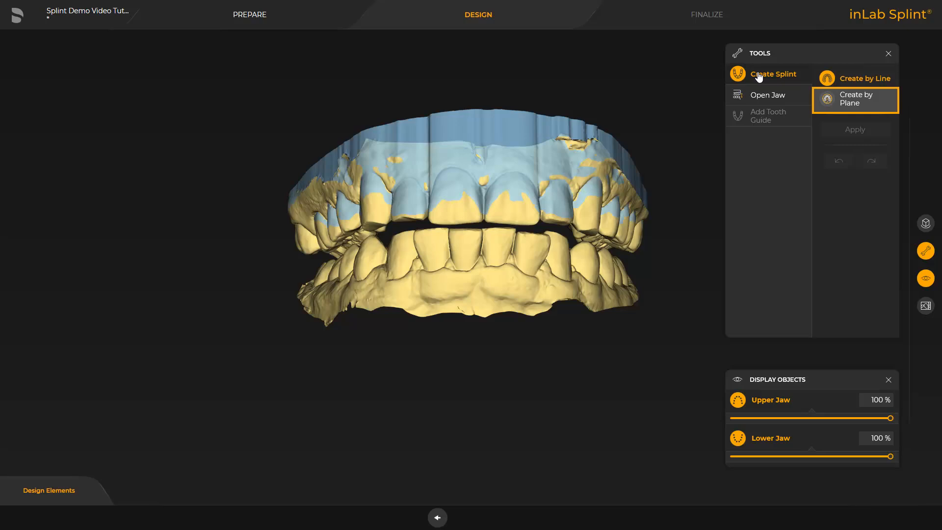
left_click(835, 101)
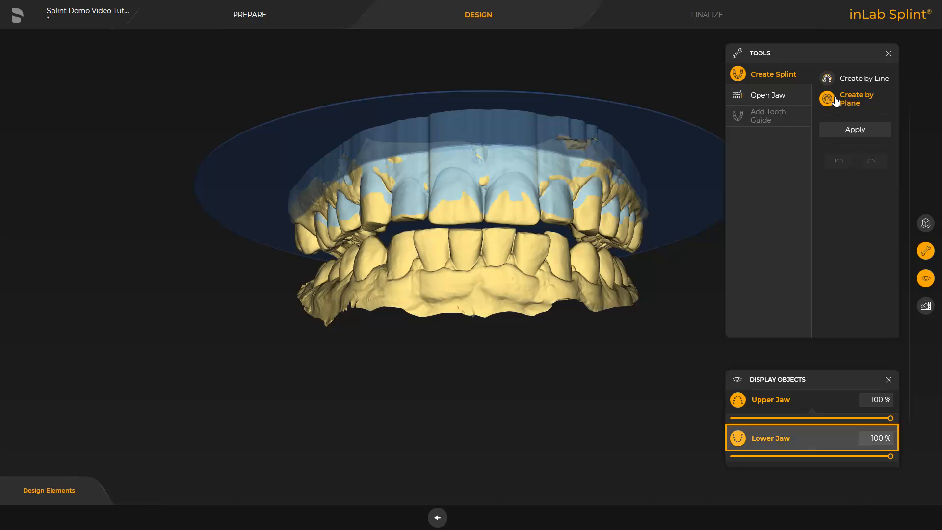
left_click(737, 438)
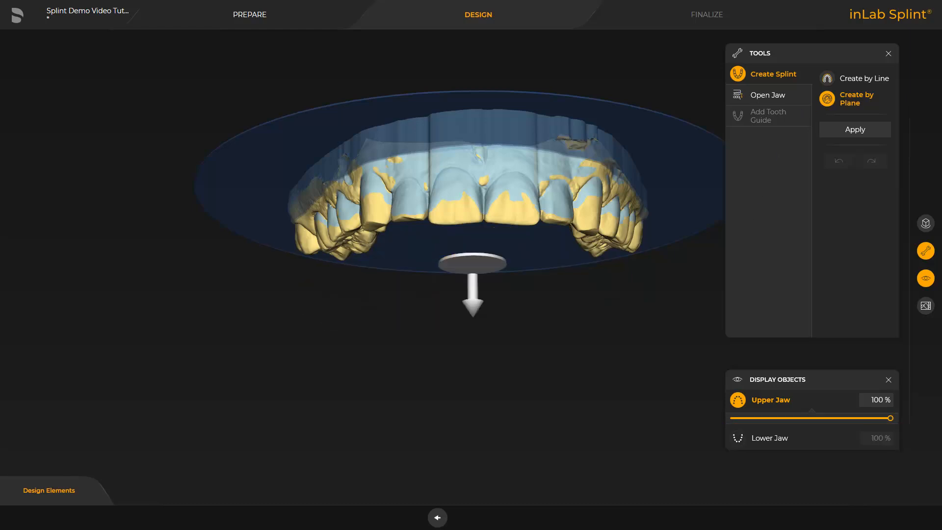
left_click_drag(473, 293, 473, 318)
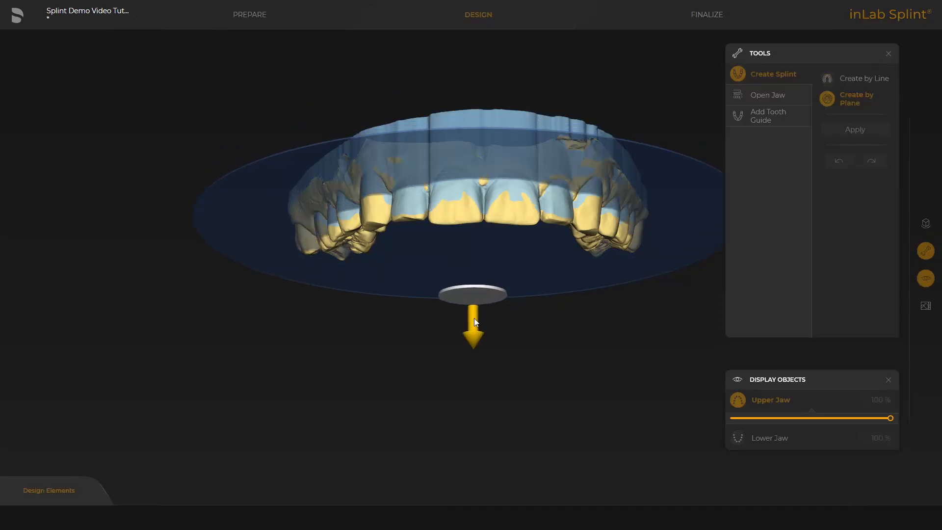
- Tilt the splint plane and fine-tune its height so it crosses the crowns of the upper teeth
middle_click_drag(466, 473, 466, 315)
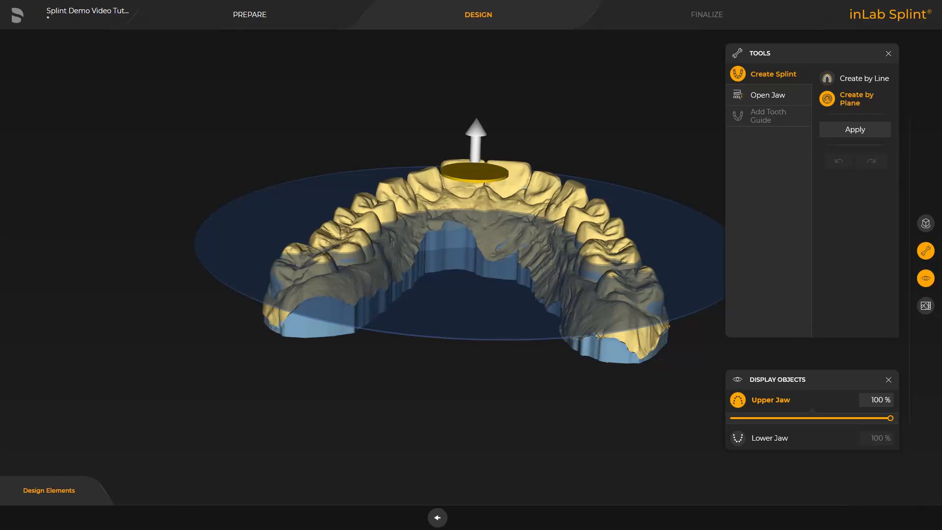
left_click_drag(473, 182, 468, 200)
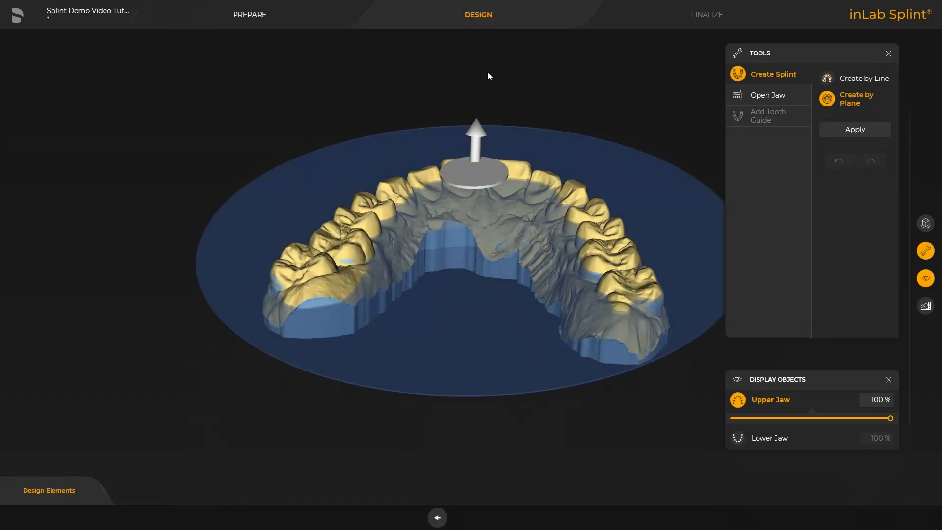
middle_click_drag(487, 76, 476, 250)
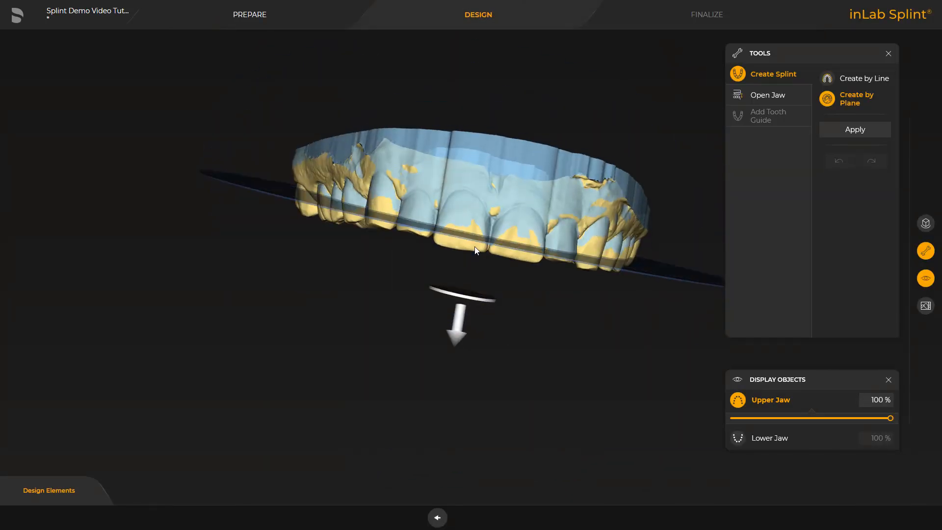
middle_click_drag(243, 255, 253, 287)
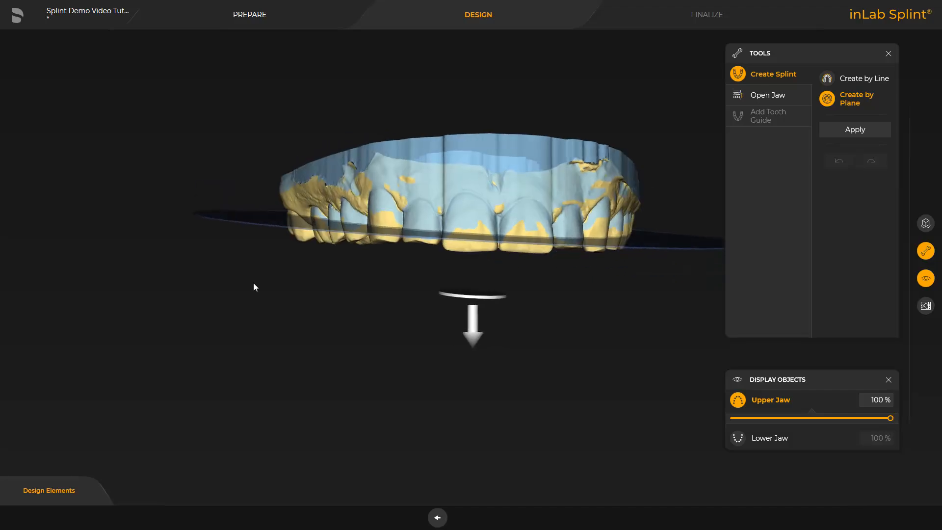
left_click_drag(473, 324, 472, 314)
middle_click_drag(457, 411, 450, 438)
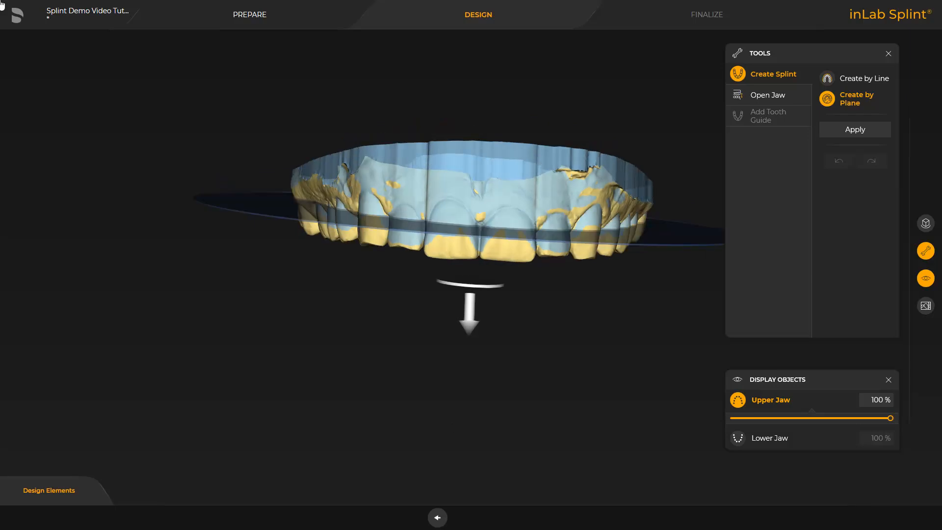
- Apply the plane as the splint's outline, generate the upper splint, and inspect it from several sides
left_click(854, 129)
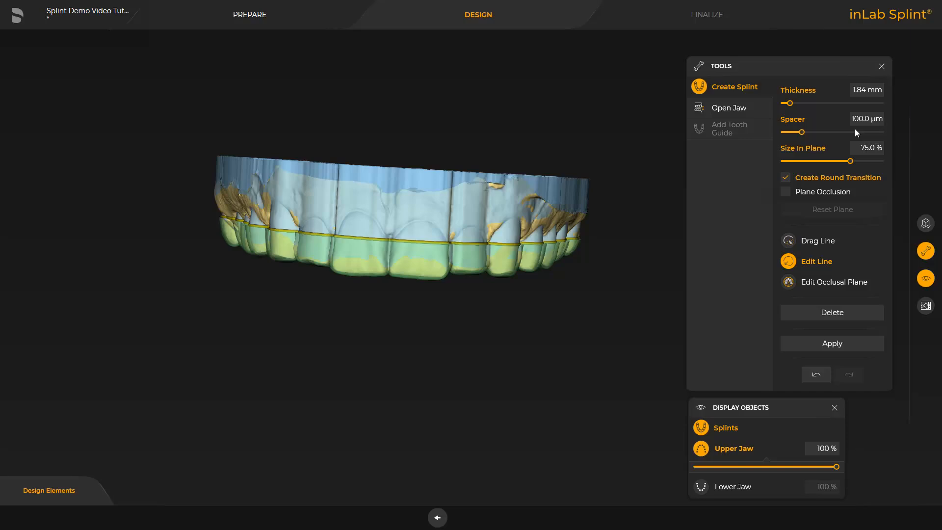
left_click(815, 341)
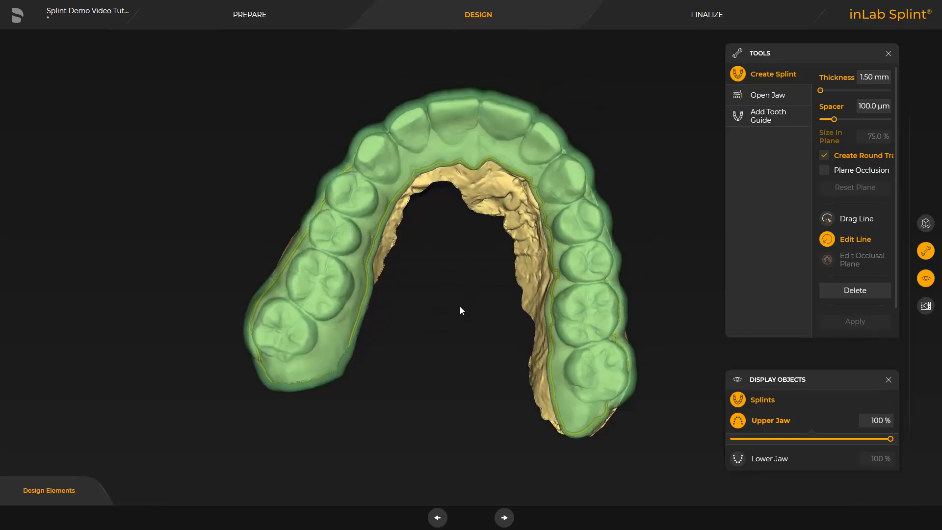
middle_click_drag(460, 307, 443, 330)
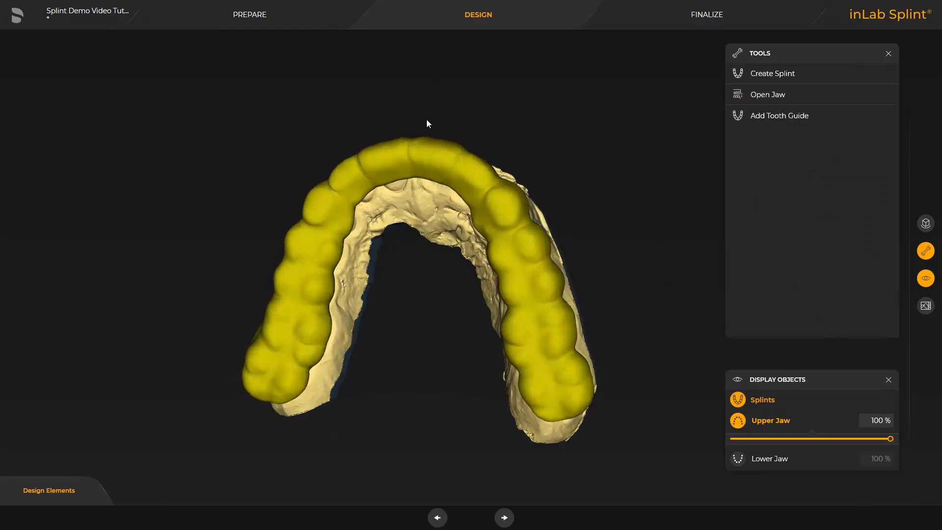
middle_click_drag(427, 123, 1, 5)
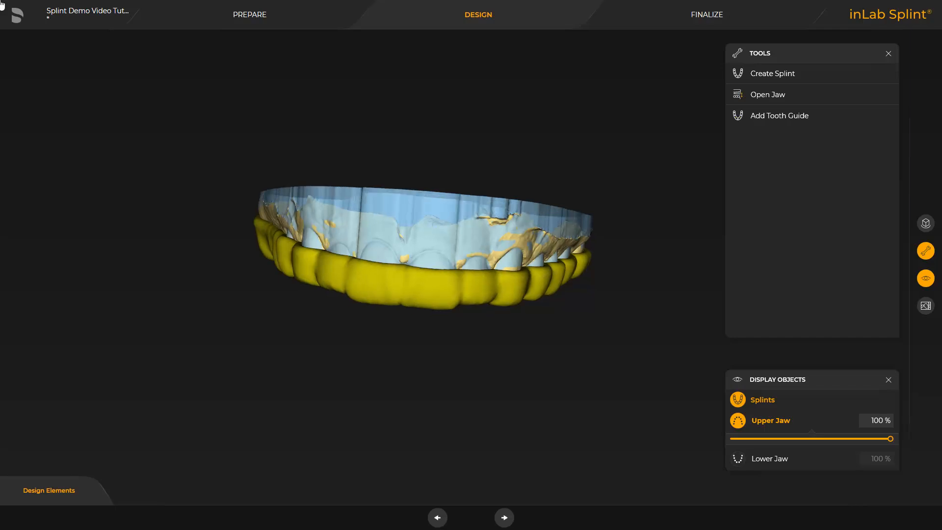
- Review the jaw opening and tooth guide options without changing them, and proceed to the finalize phase
left_click(771, 98)
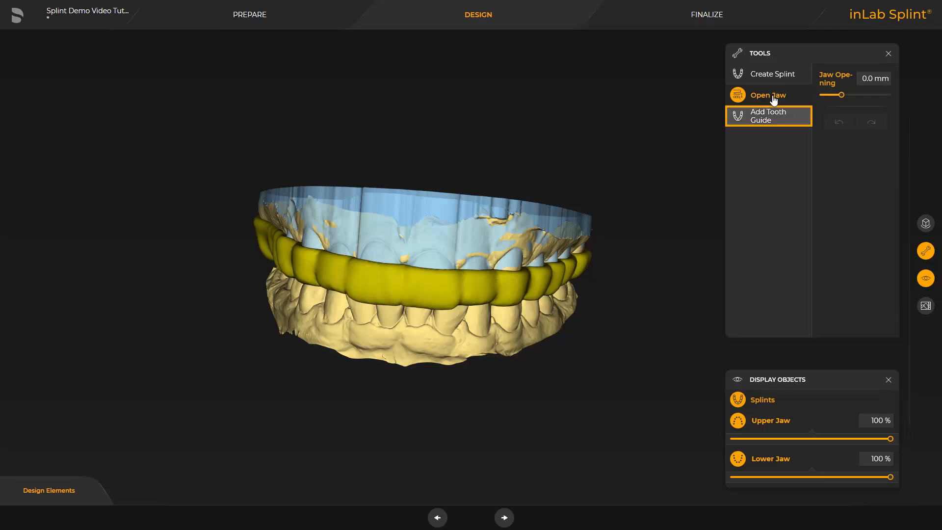
left_click(766, 123)
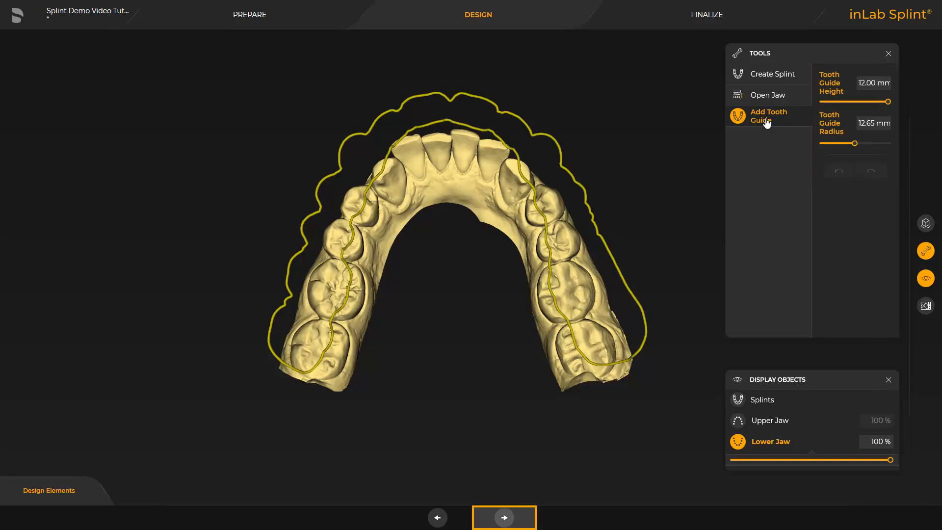
left_click(504, 518)
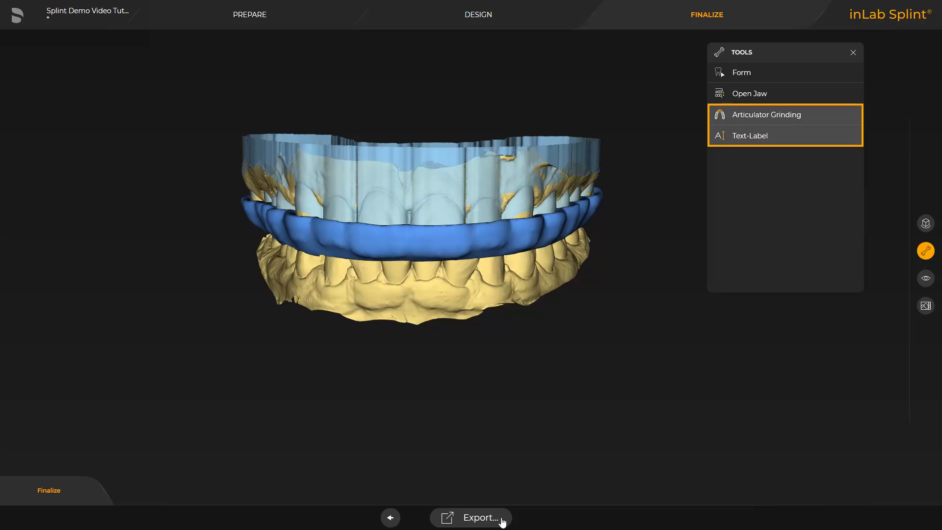
- Apply articulator grinding to the splint with the preset articulator values and inspect the ground surface
left_click(756, 118)
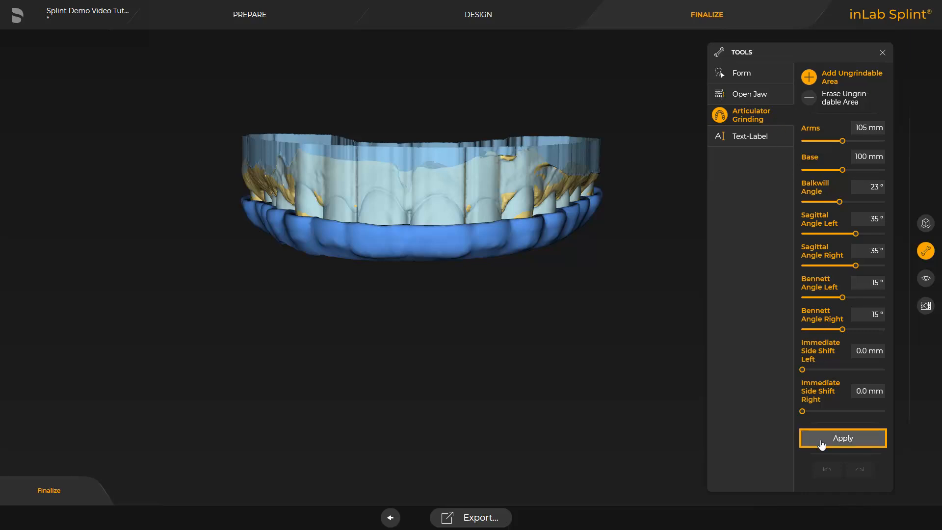
left_click(822, 441)
middle_click_drag(407, 435, 309, 229)
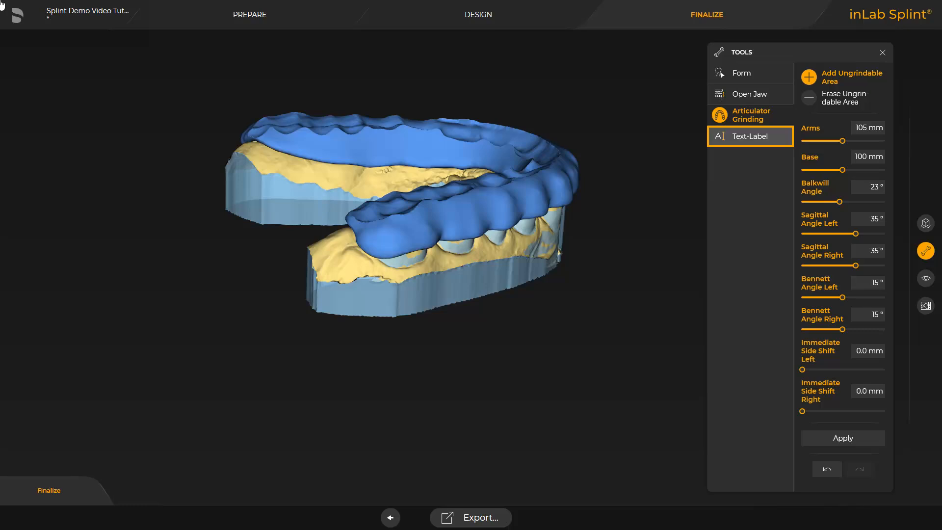
- Add the text label "Dentsply Sirona" to the inner surface of the splint with a font size of 3.00 mm
left_click(756, 137)
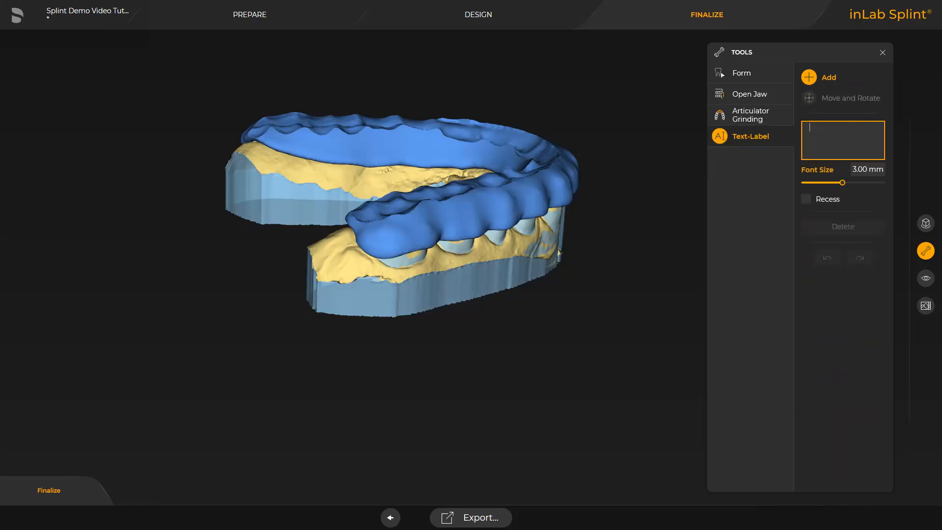
type("Dentsply Sirona")
left_click(378, 156)
right_click_drag(378, 156, 477, 483)
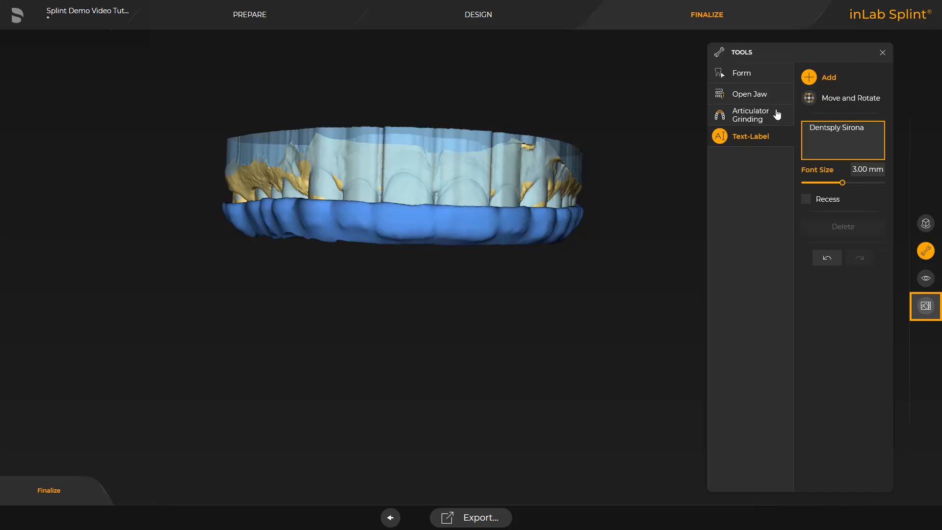
- Analyze the splint's wall thickness with the scale shown, and export the splint to inLab CAM
left_click(926, 306)
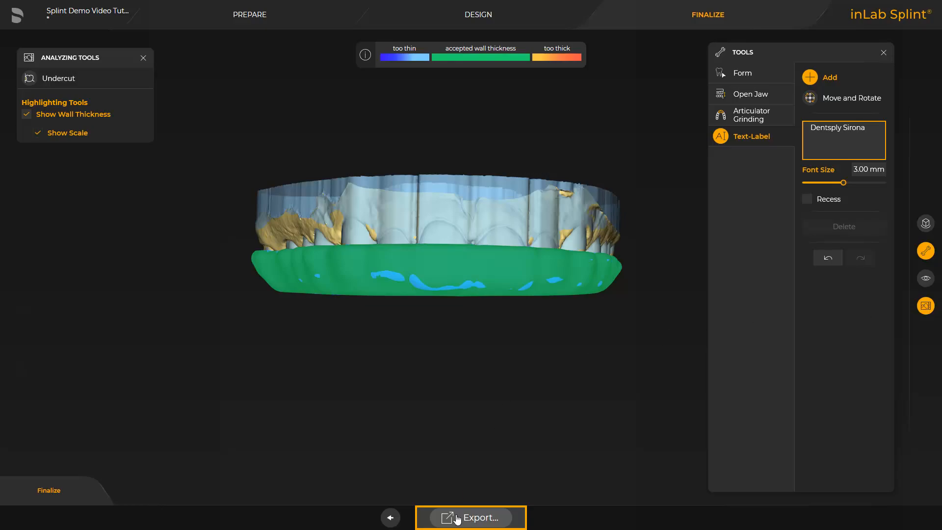
left_click(453, 517)
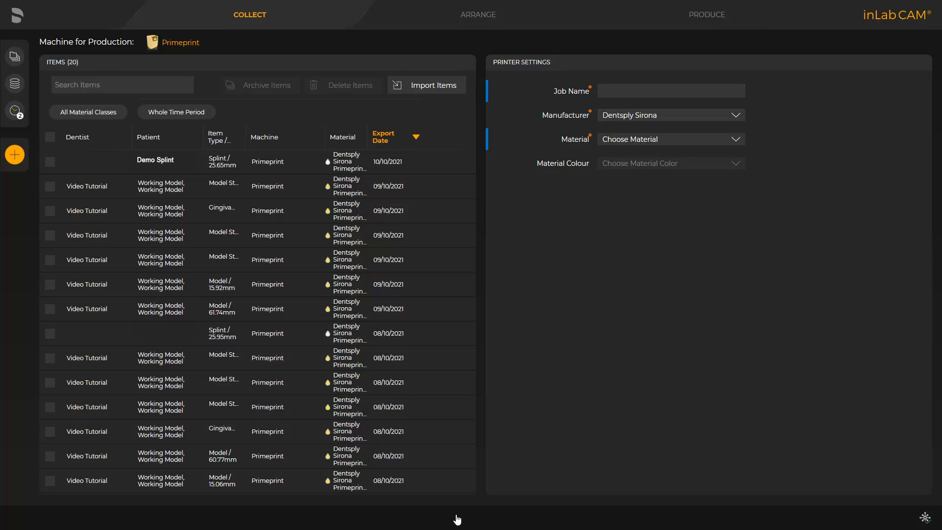
- Select the splint item exported on 10/10/2021 for the Primeprint job and skip ahead to its production preview
left_click(49, 162)
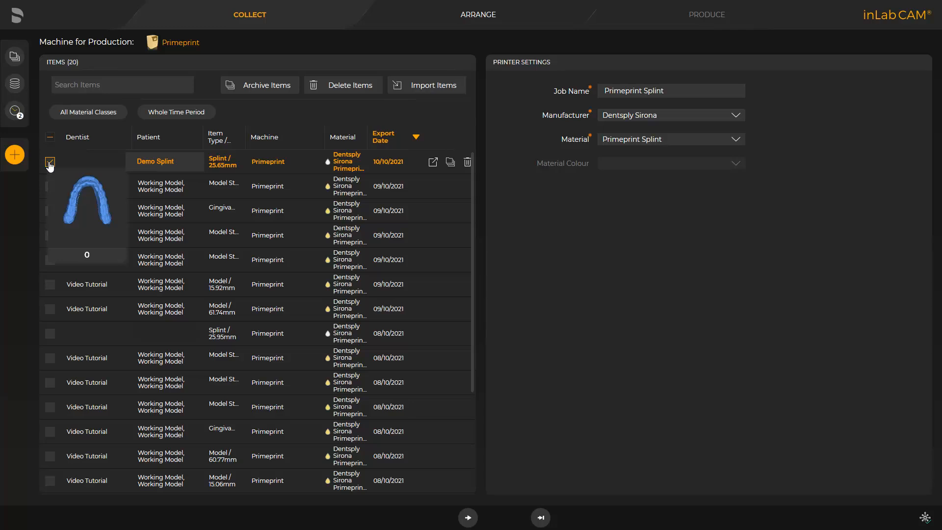
left_click(540, 517)
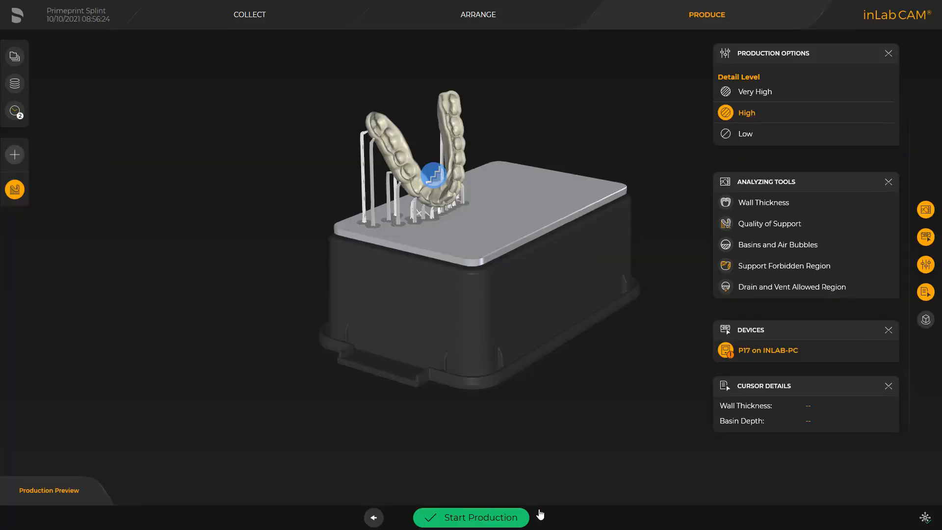